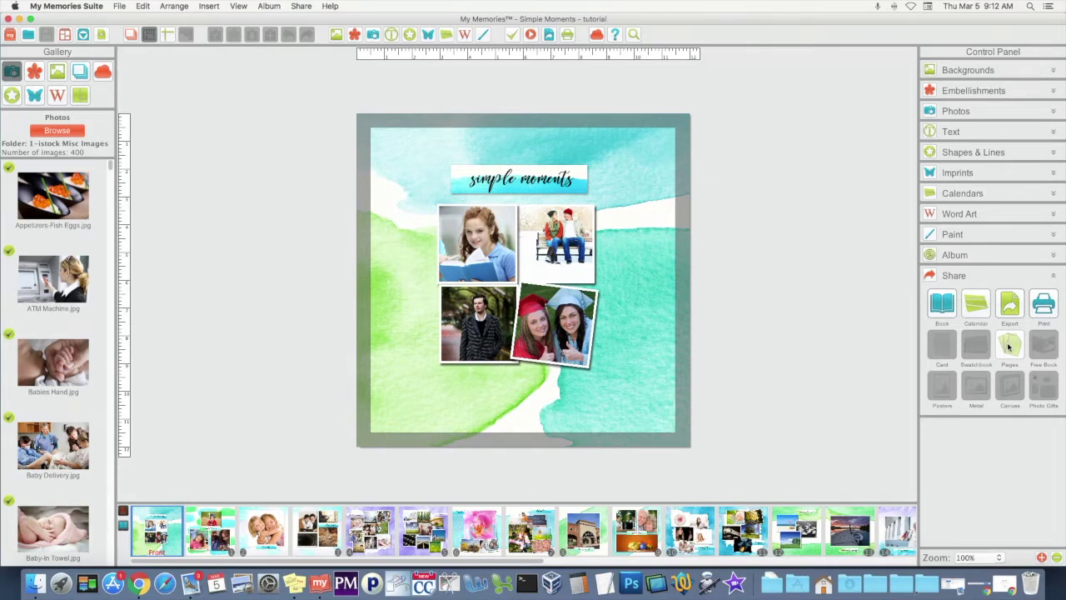
- Start uploading the Simple Moments album as individual pages 1–28
{"action": "left_click", "coordinate": [1009, 348]}
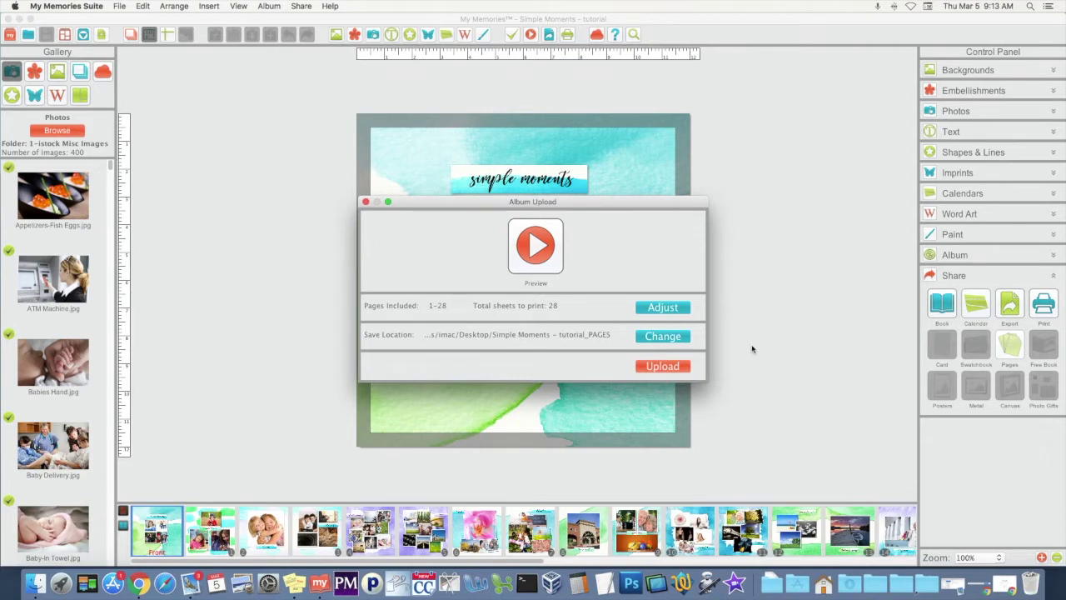
- Set page 1 to five copies and page 8 to two, totalling 33 sheets, then preview
{"action": "left_click", "coordinate": [667, 308]}
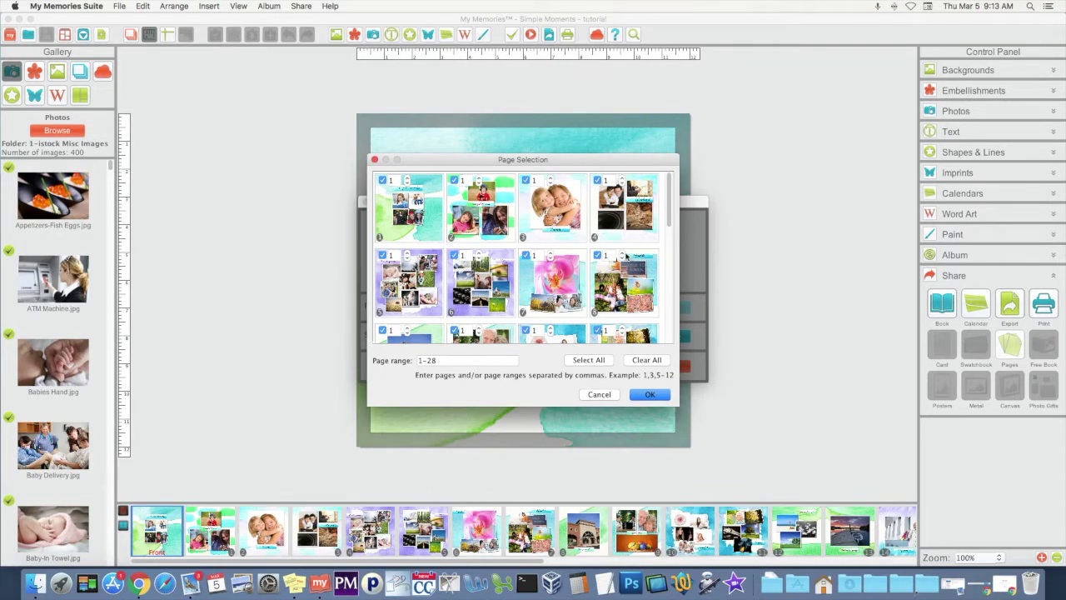
{"action": "left_click", "coordinate": [621, 252]}
{"action": "left_click", "coordinate": [407, 178]}
{"action": "left_click", "coordinate": [407, 178]}
{"action": "left_click", "coordinate": [407, 178]}
{"action": "left_click", "coordinate": [407, 179]}
{"action": "left_click", "coordinate": [663, 394]}
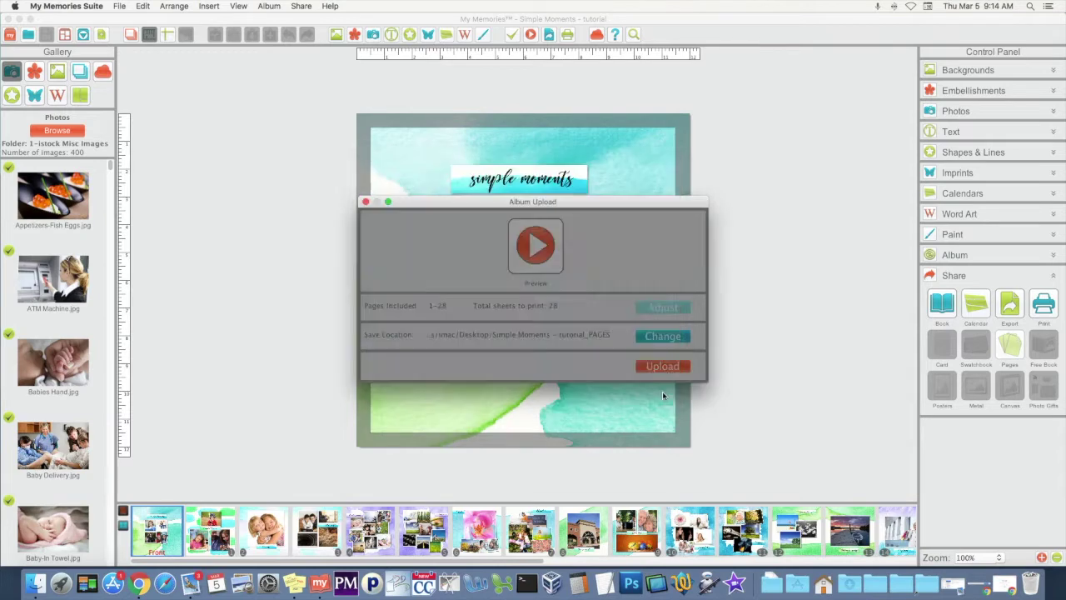
{"action": "left_click", "coordinate": [552, 259]}
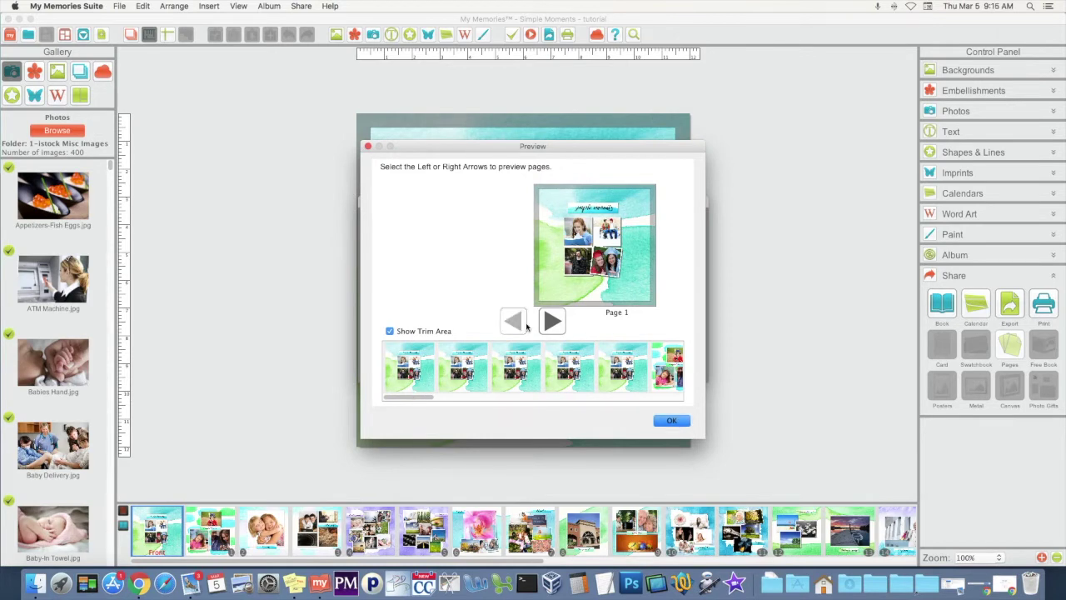
- Close the Page 1 preview and upload the 33 album sheets
{"action": "left_click", "coordinate": [684, 423]}
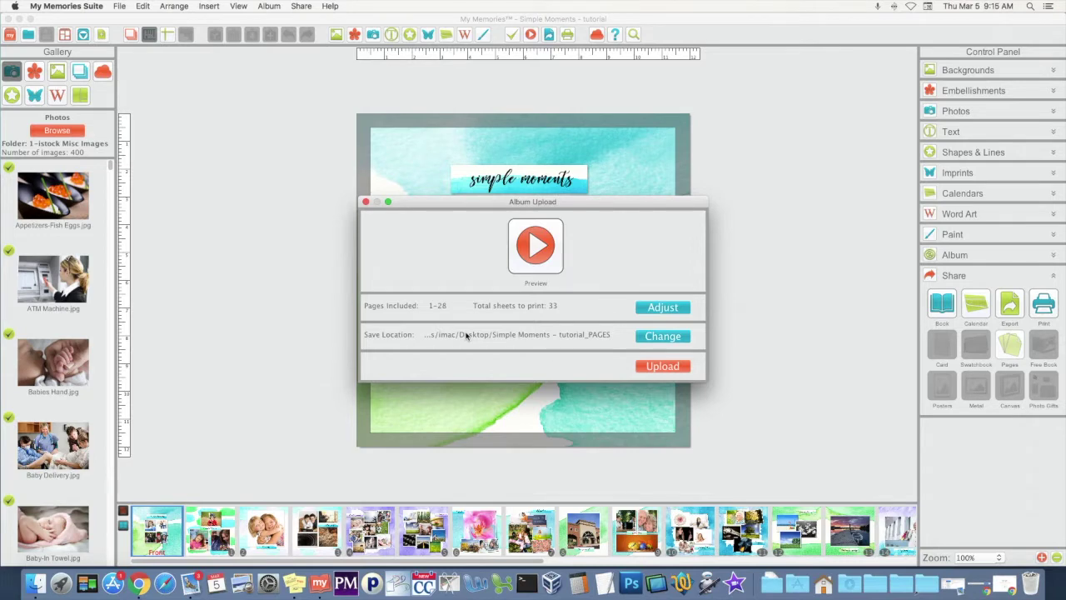
{"action": "left_click", "coordinate": [674, 366]}
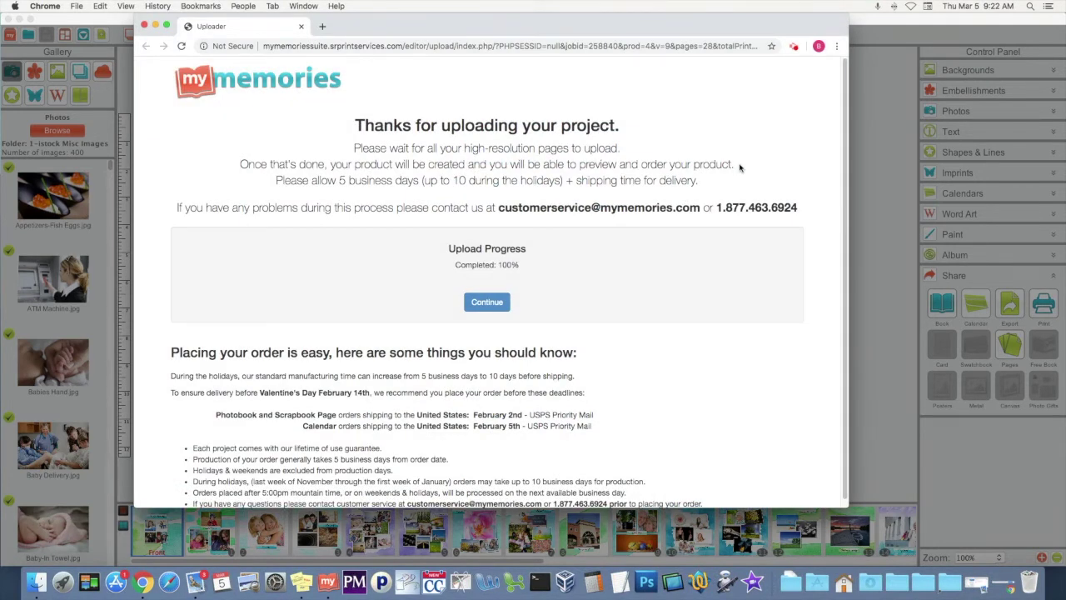
- Scroll through every uploaded page preview and tick 'I have previewed my project'
{"action": "left_click", "coordinate": [502, 305]}
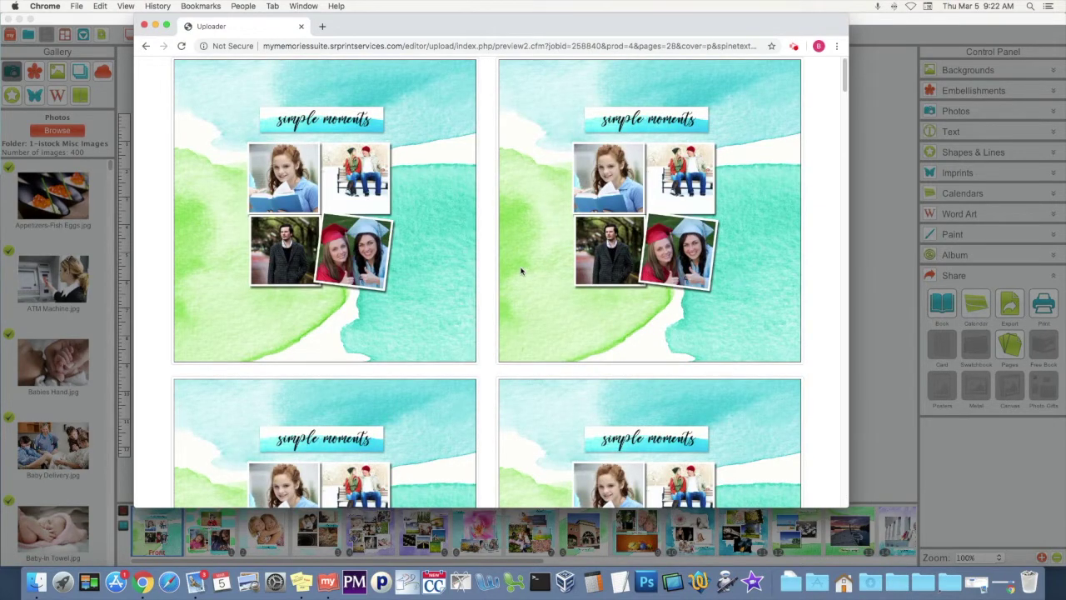
{"action": "scroll", "coordinate": [522, 271], "scroll_direction": "down", "scroll_amount": 5}
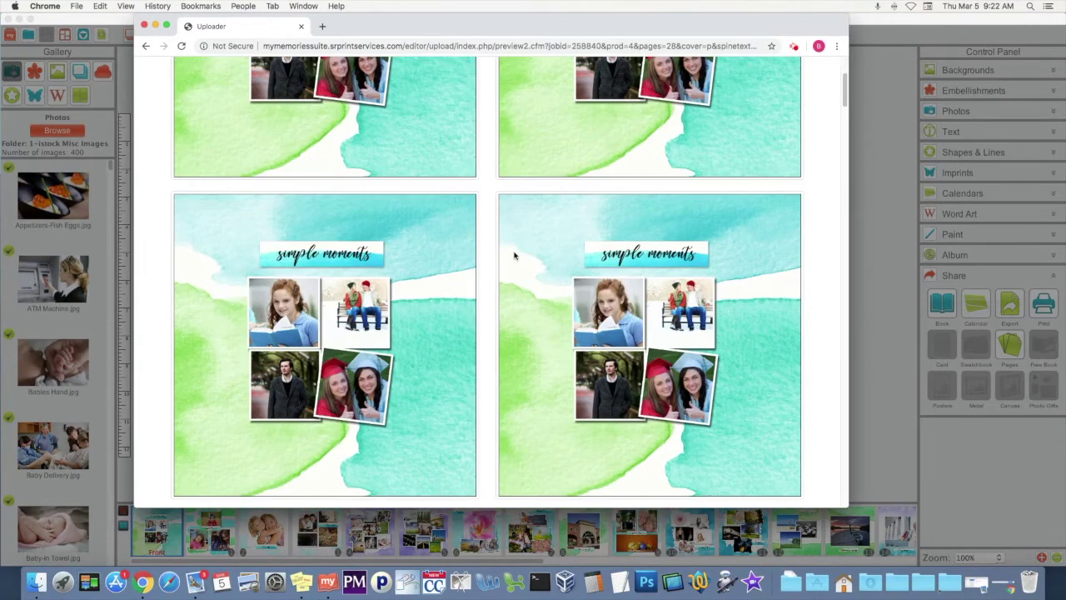
{"action": "scroll", "coordinate": [502, 243], "scroll_direction": "down", "scroll_amount": 15}
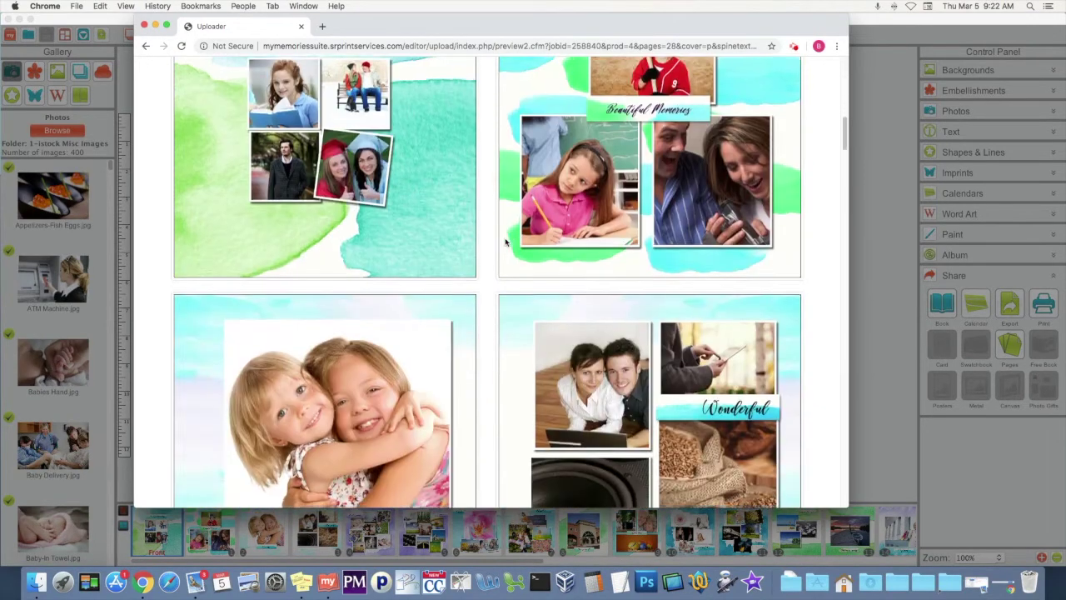
{"action": "scroll", "coordinate": [499, 252], "scroll_direction": "down", "scroll_amount": 10}
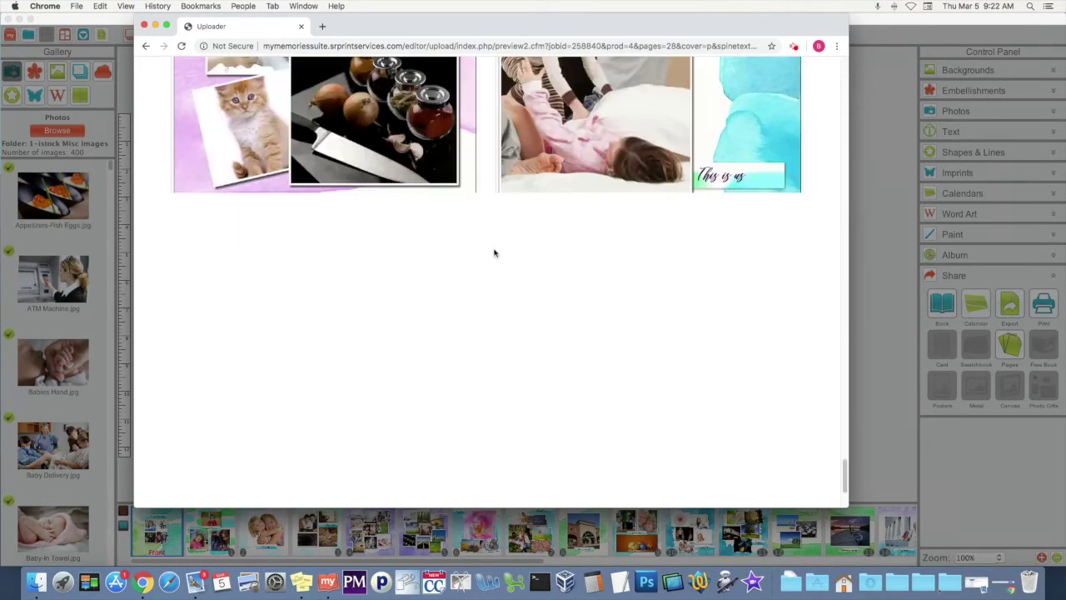
{"action": "scroll", "coordinate": [436, 295], "scroll_direction": "down", "scroll_amount": 4}
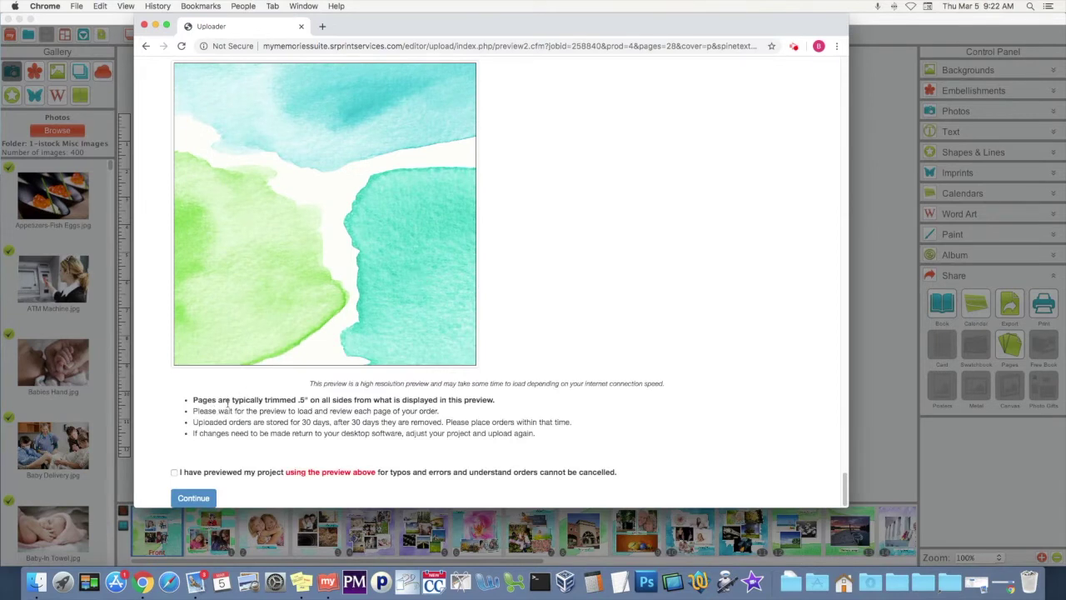
{"action": "left_click", "coordinate": [174, 472]}
- Add 12x12 pages to the cart with Thick (100lb cover) paper, Scrapbook_Pages cover, pages finish
{"action": "left_click", "coordinate": [193, 499]}
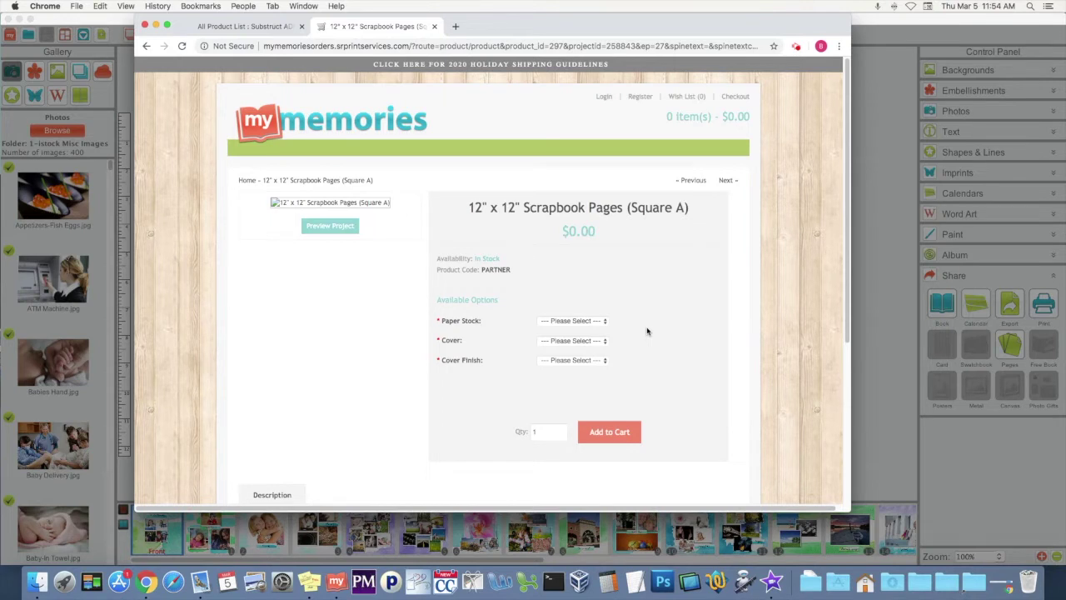
{"action": "left_click", "coordinate": [602, 323]}
{"action": "left_click", "coordinate": [598, 331]}
{"action": "left_click", "coordinate": [594, 341]}
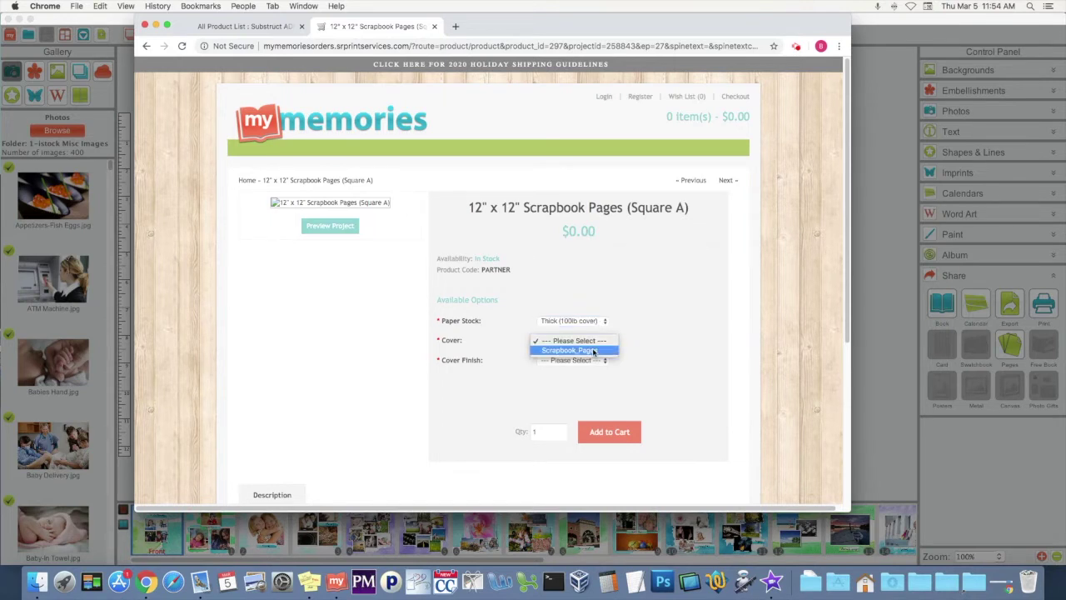
{"action": "left_click", "coordinate": [594, 350]}
{"action": "left_click", "coordinate": [583, 360]}
{"action": "left_click", "coordinate": [587, 371]}
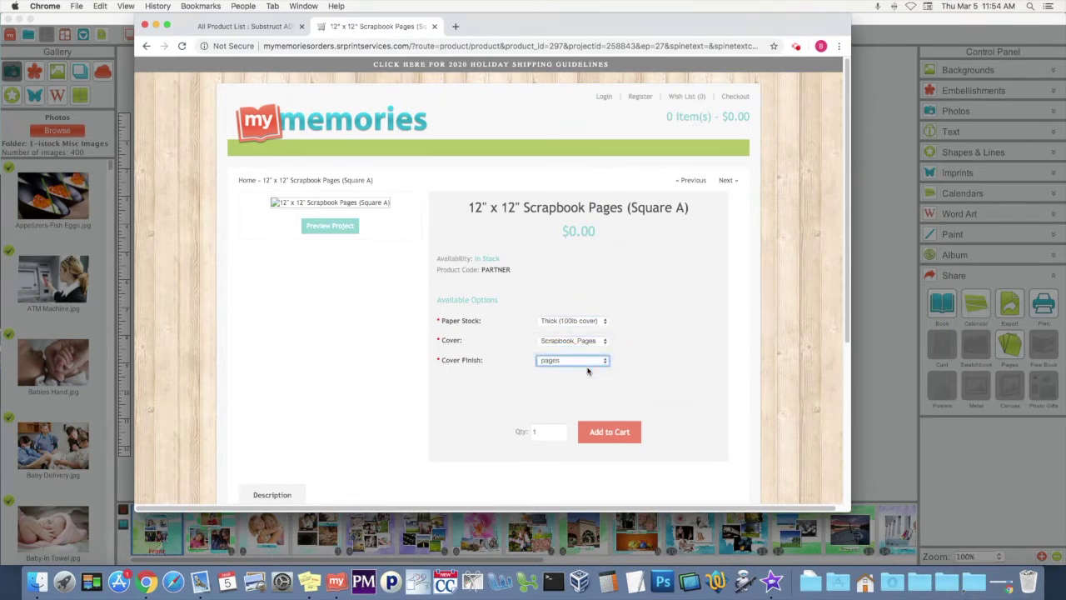
{"action": "left_click", "coordinate": [587, 371]}
{"action": "left_click", "coordinate": [607, 431]}
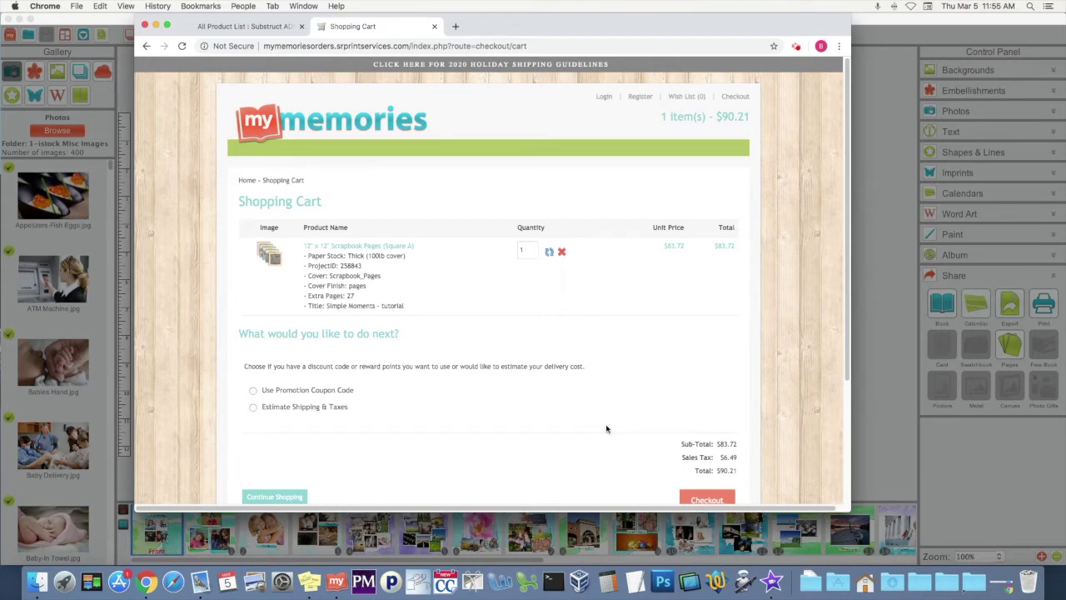
- Go to checkout and sign in as a returning customer
{"action": "scroll", "coordinate": [590, 407], "scroll_direction": "down", "scroll_amount": 1}
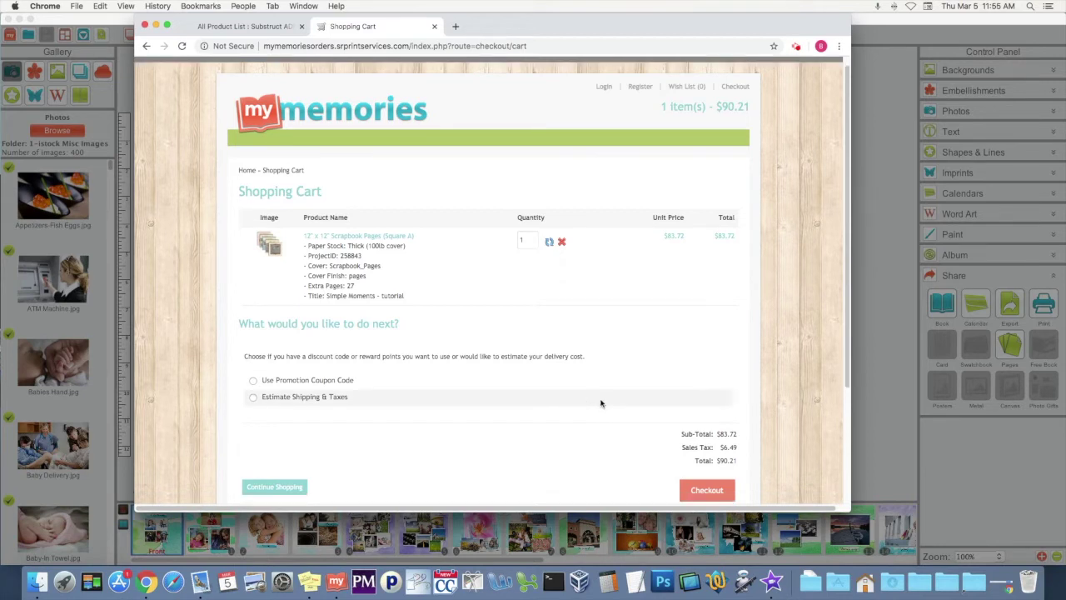
{"action": "left_click", "coordinate": [720, 490]}
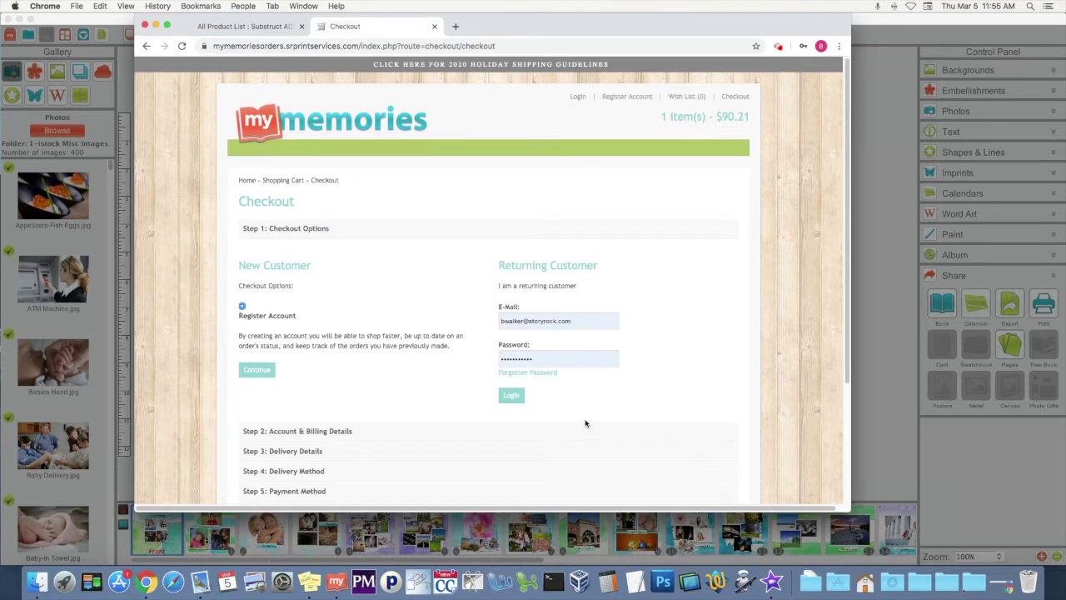
{"action": "left_click", "coordinate": [521, 397]}
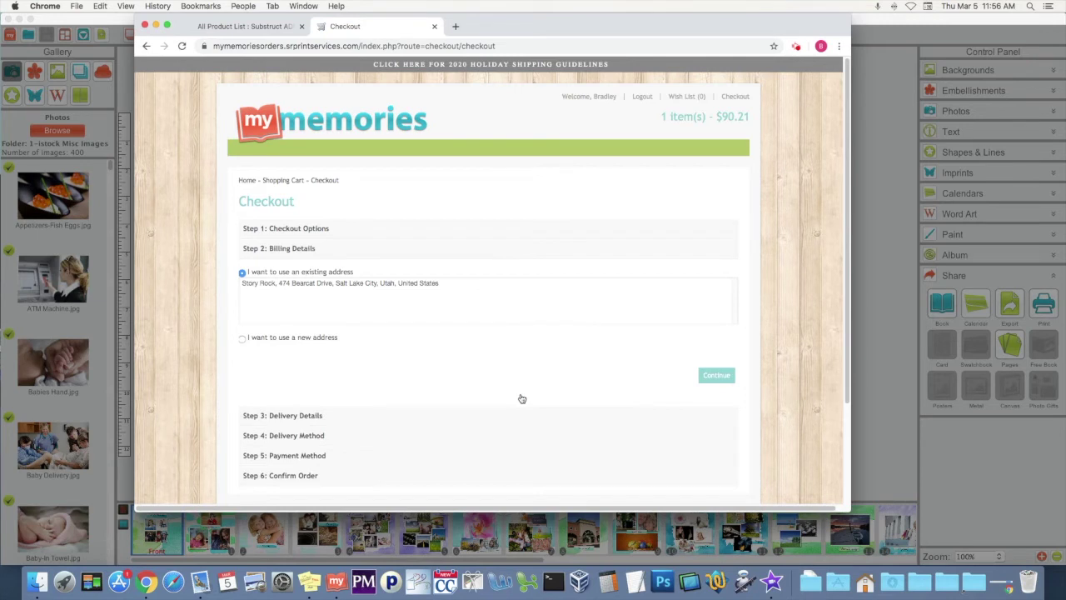
- Use the saved existing address for both billing and delivery
{"action": "left_click", "coordinate": [422, 285]}
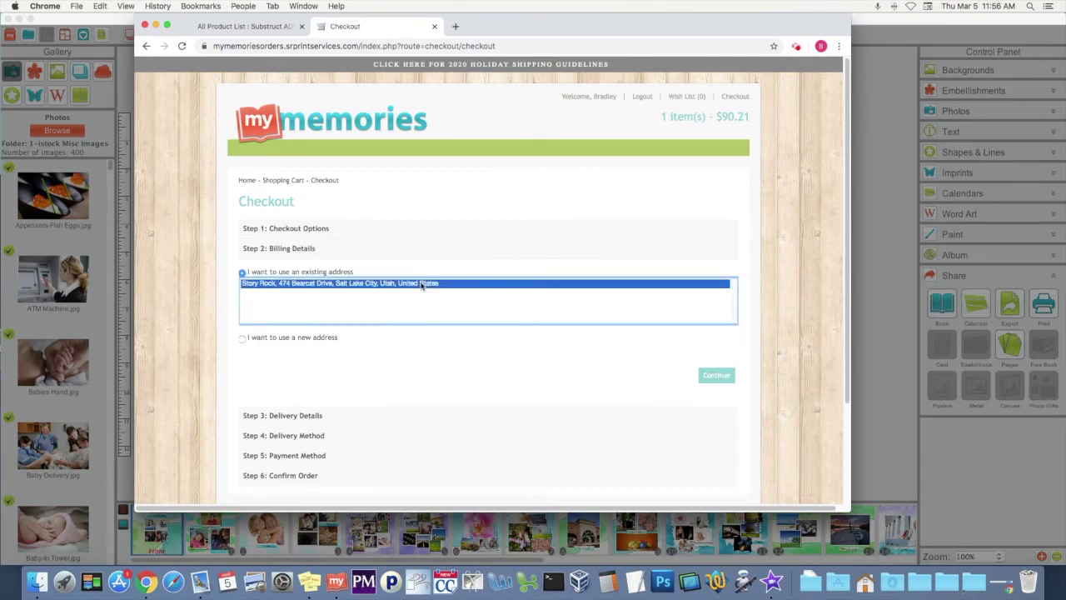
{"action": "left_click", "coordinate": [242, 342]}
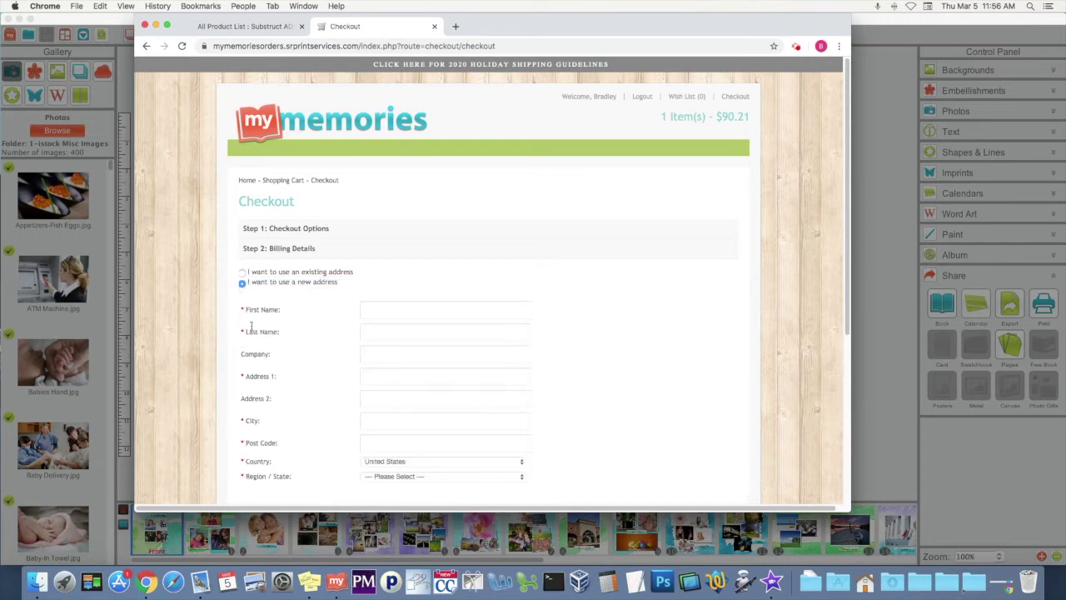
{"action": "left_click", "coordinate": [241, 273]}
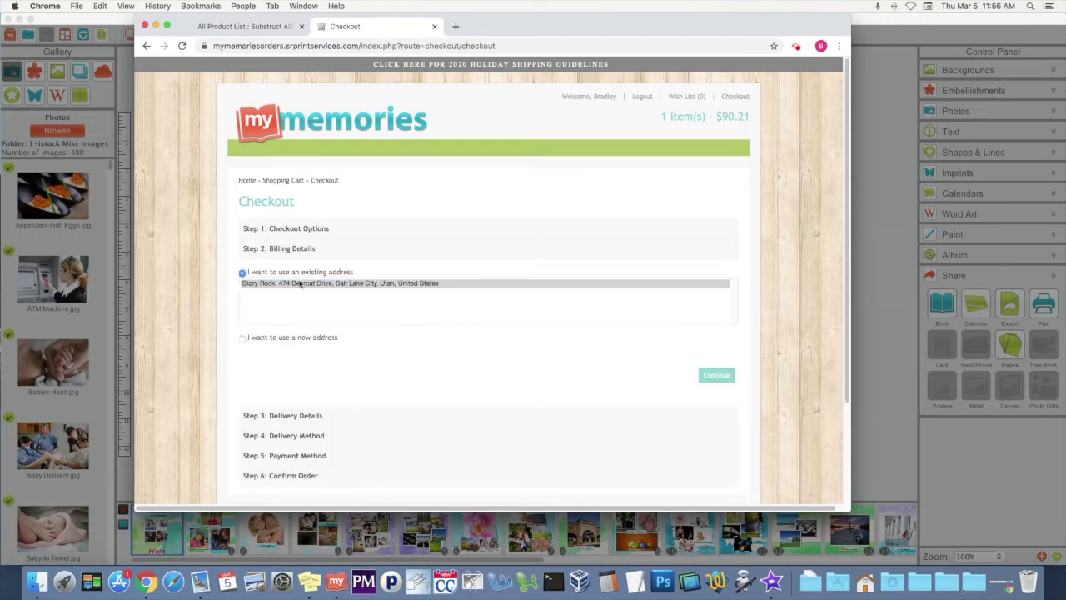
{"action": "left_click", "coordinate": [301, 284]}
{"action": "left_click", "coordinate": [718, 375]}
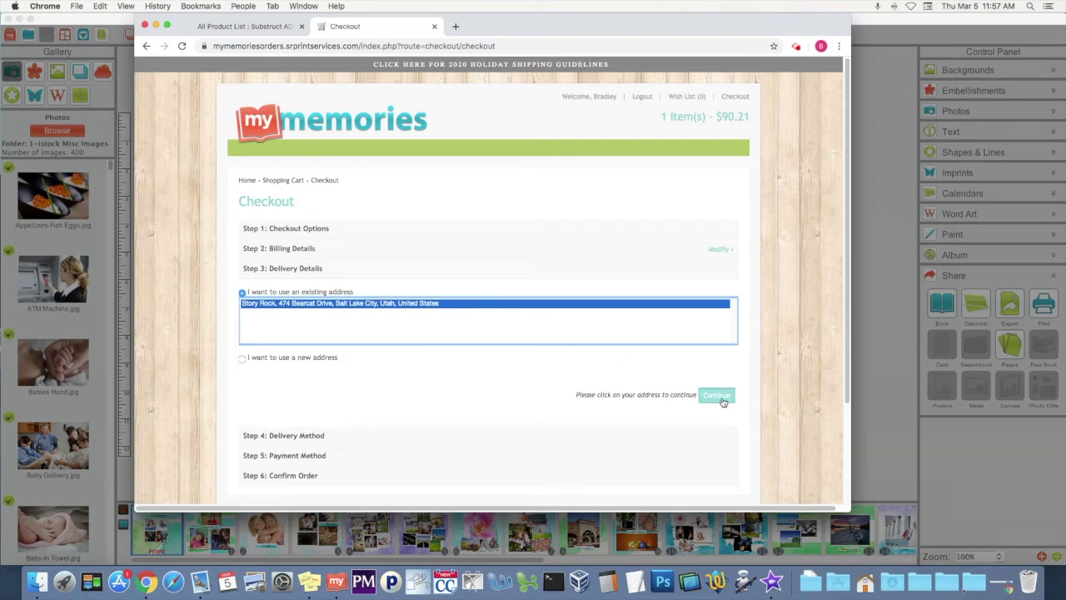
{"action": "left_click", "coordinate": [718, 398]}
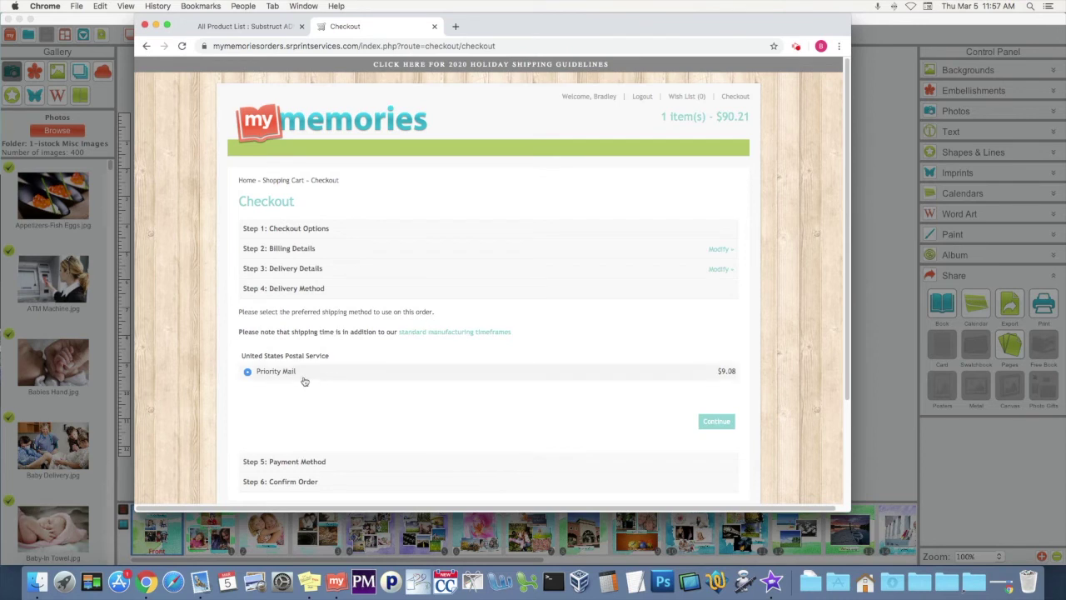
- Accept Priority Mail shipping and Credit/Debit Card payment, reaching the $99.29 order summary
{"action": "left_click", "coordinate": [716, 422]}
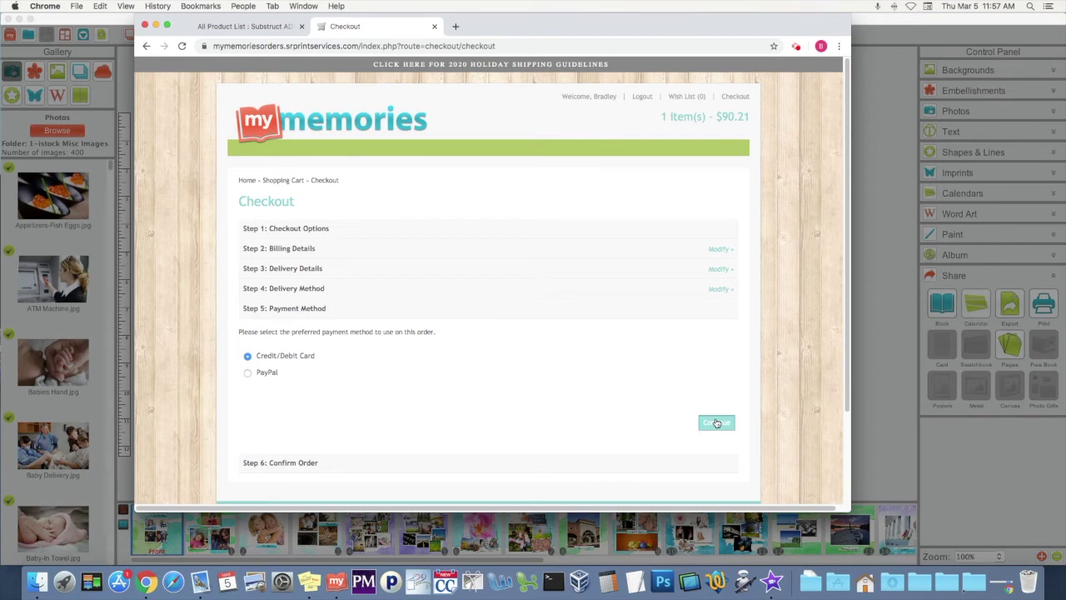
{"action": "left_click", "coordinate": [716, 422]}
{"action": "scroll", "coordinate": [672, 247], "scroll_direction": "down", "scroll_amount": 3}
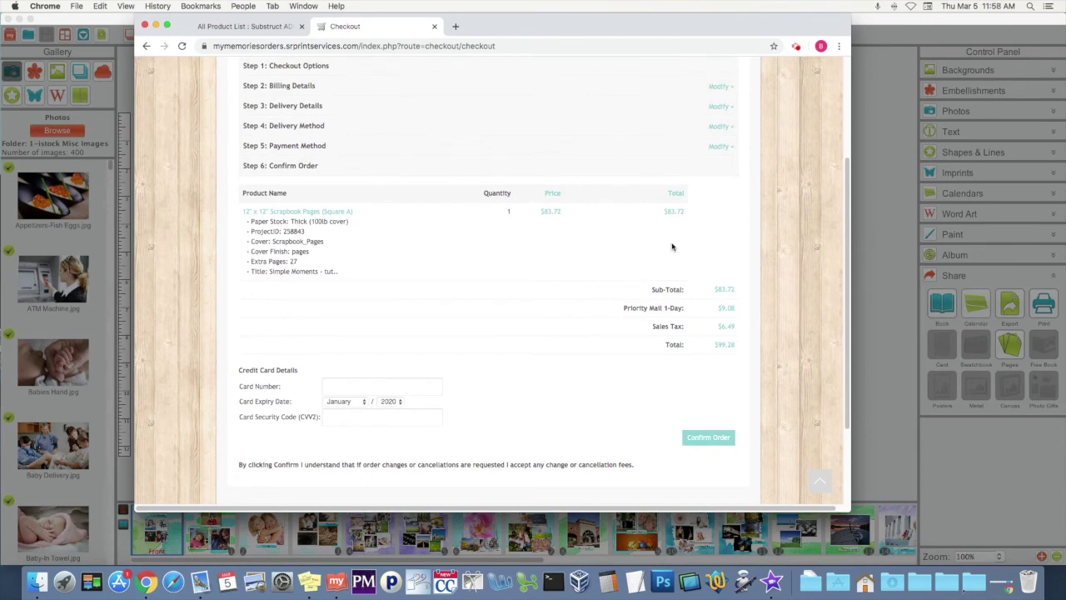